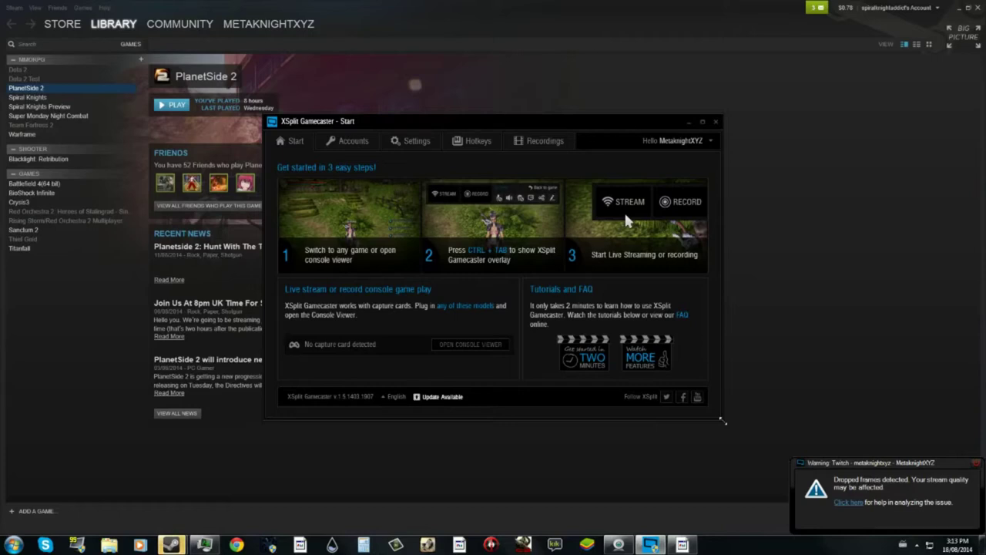
- Dismiss the Twitch dropped-frames warning in XSplit Gamecaster
{"action": "left_click", "coordinate": [974, 463]}
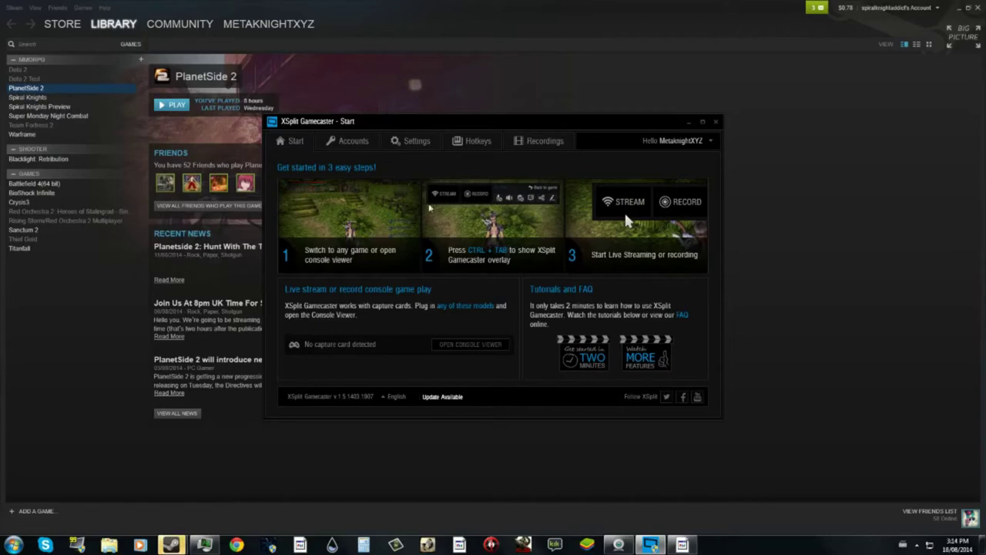
{"action": "left_click", "coordinate": [410, 141]}
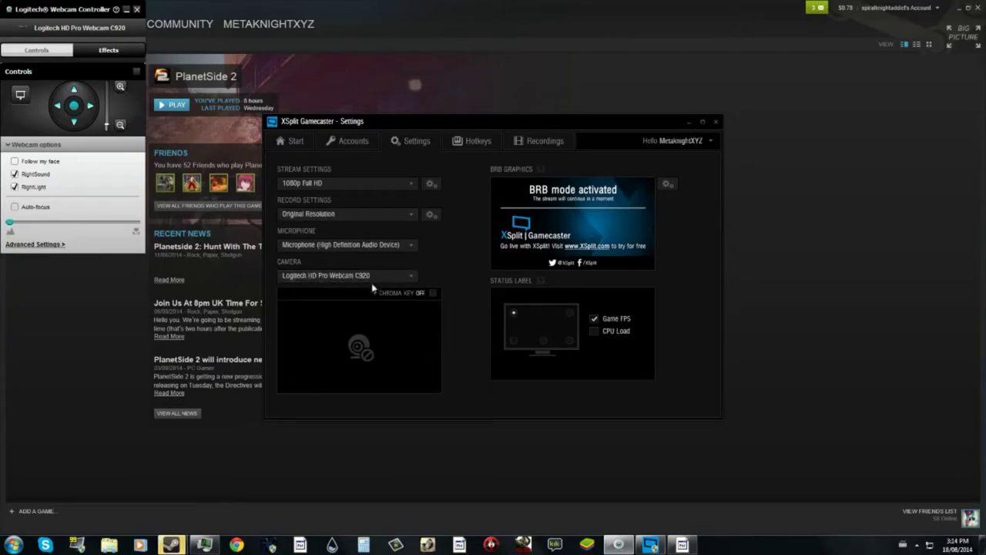
{"action": "left_click", "coordinate": [126, 9]}
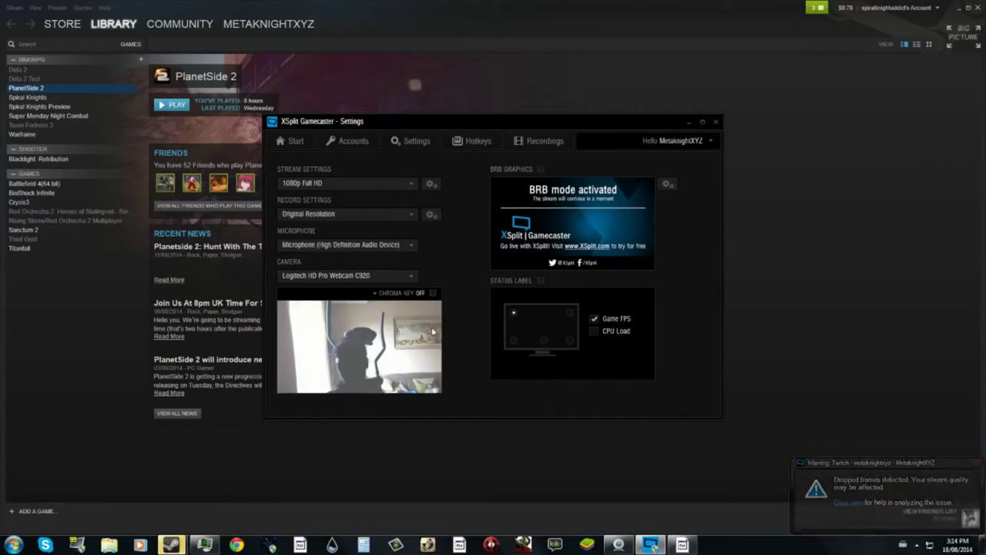
{"action": "left_click", "coordinate": [359, 250]}
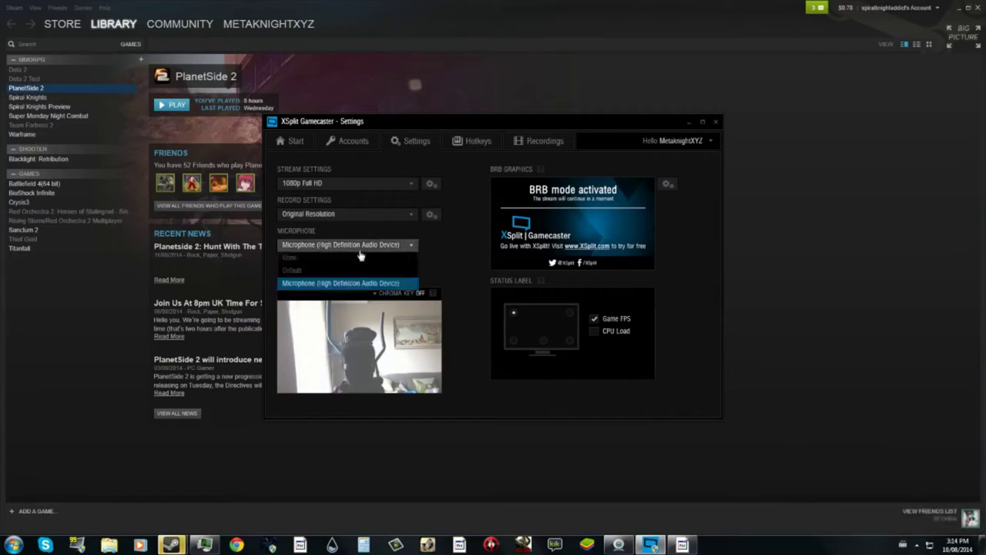
{"action": "left_click", "coordinate": [363, 283]}
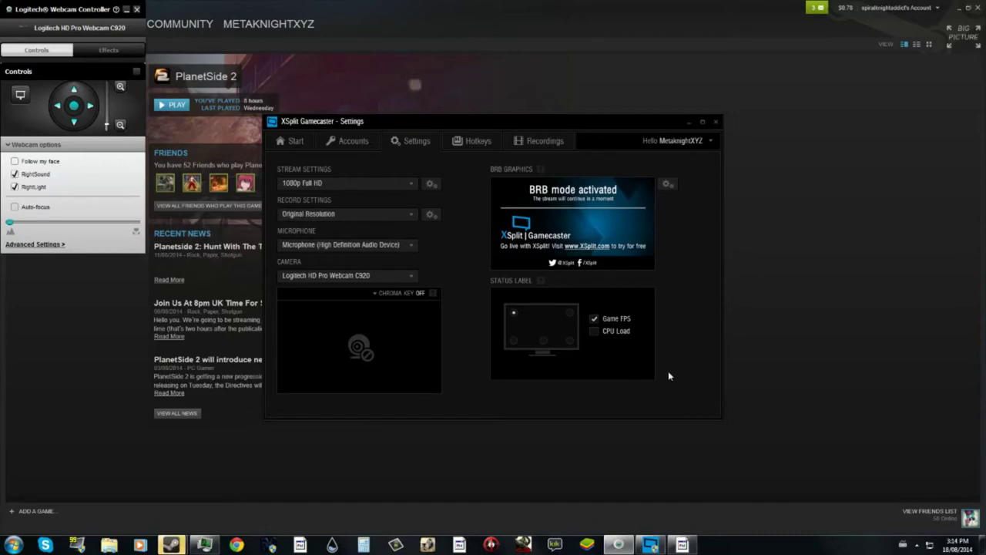
- Bring back the Logitech Webcam Controller so the C920 preview shows live video
{"action": "left_click", "coordinate": [916, 544]}
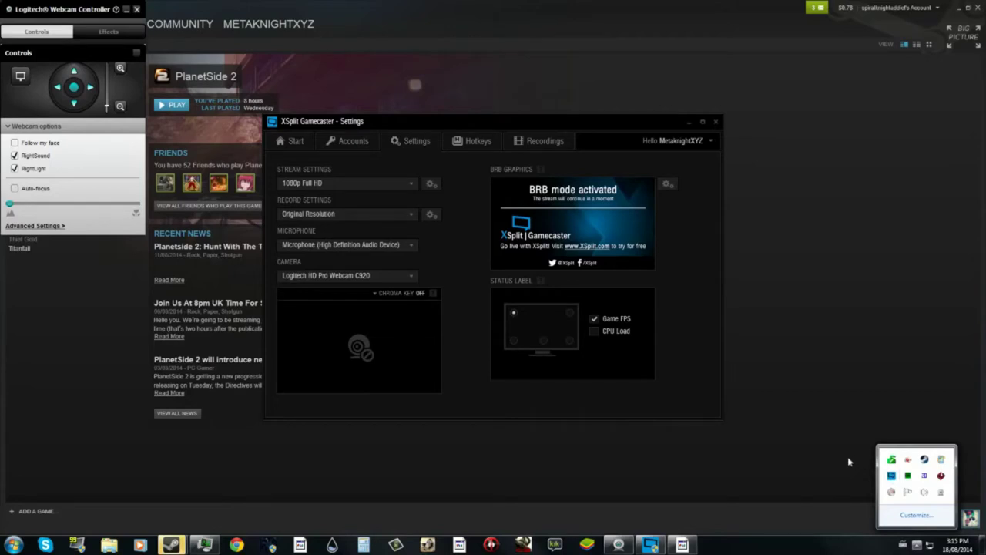
{"action": "left_click", "coordinate": [540, 324]}
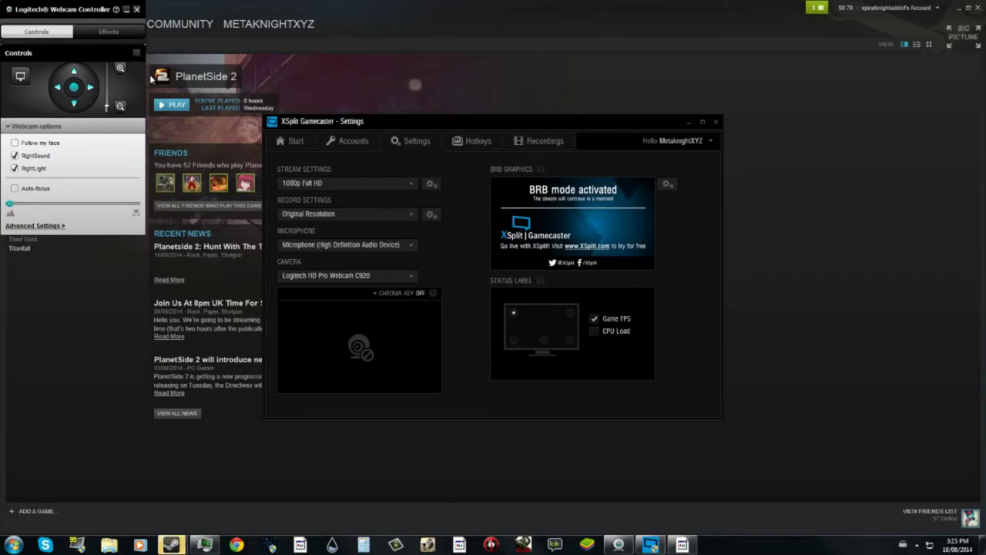
{"action": "left_click", "coordinate": [363, 144]}
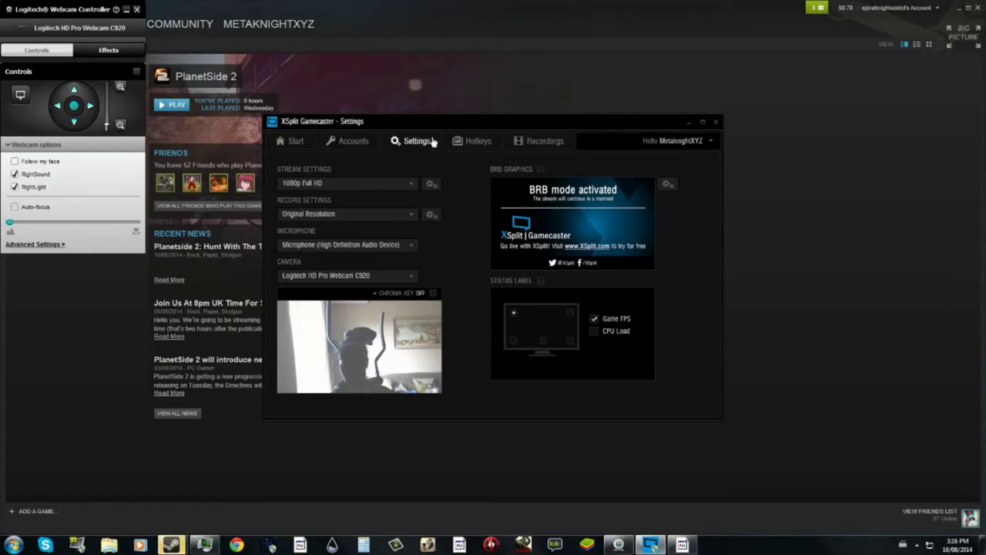
- Show the Hotkeys page with its overlay, stream, record and camera shortcuts
{"action": "left_click", "coordinate": [468, 141]}
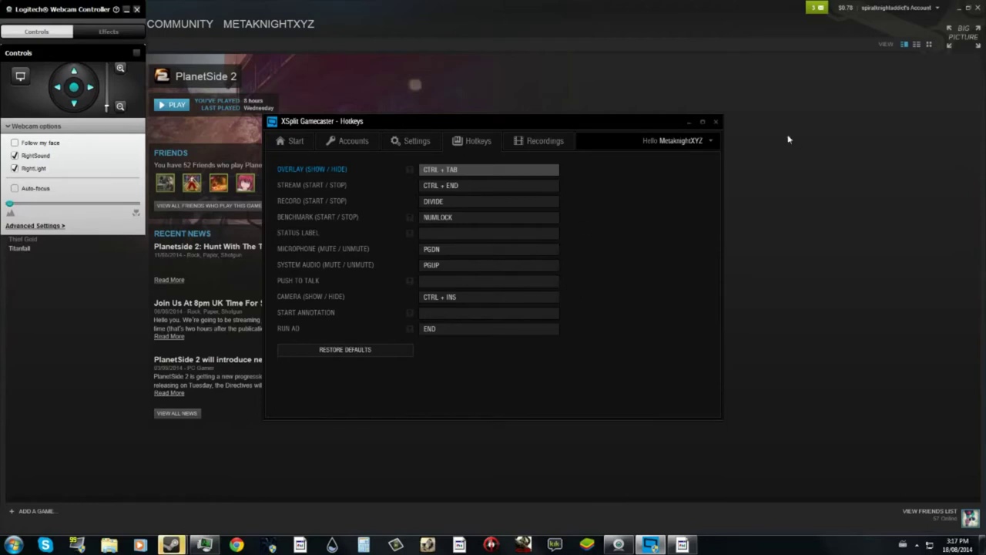
- Close Gamecaster and launch XSplit Broadcaster by searching 'xspl' in the Start menu
{"action": "left_click", "coordinate": [917, 544]}
{"action": "key", "text": "super"}
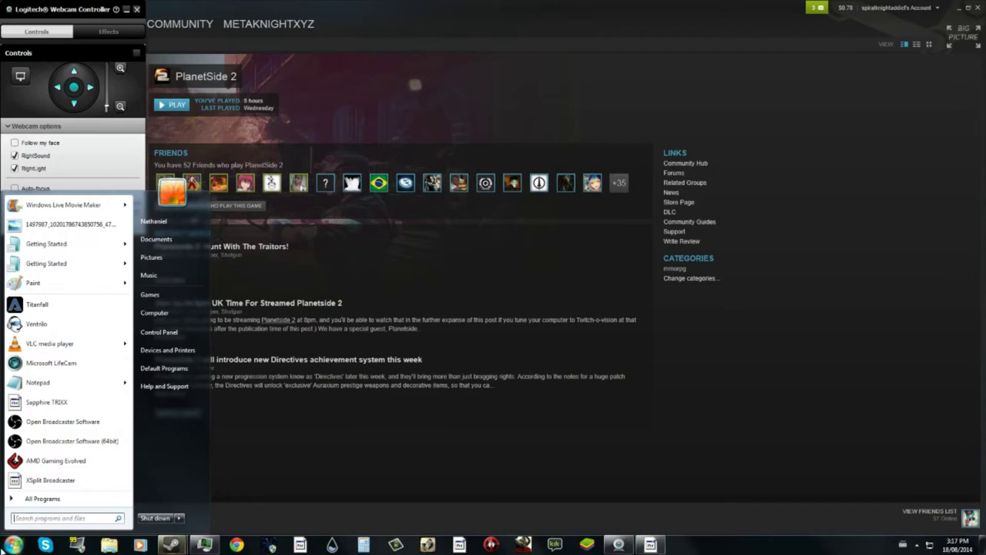
{"action": "type", "text": "xspl"}
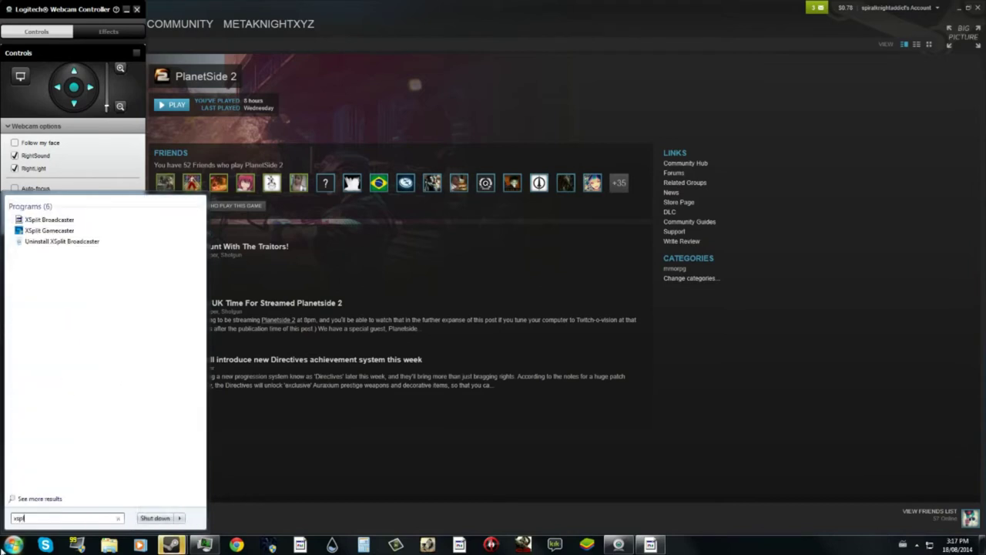
{"action": "left_click", "coordinate": [108, 221]}
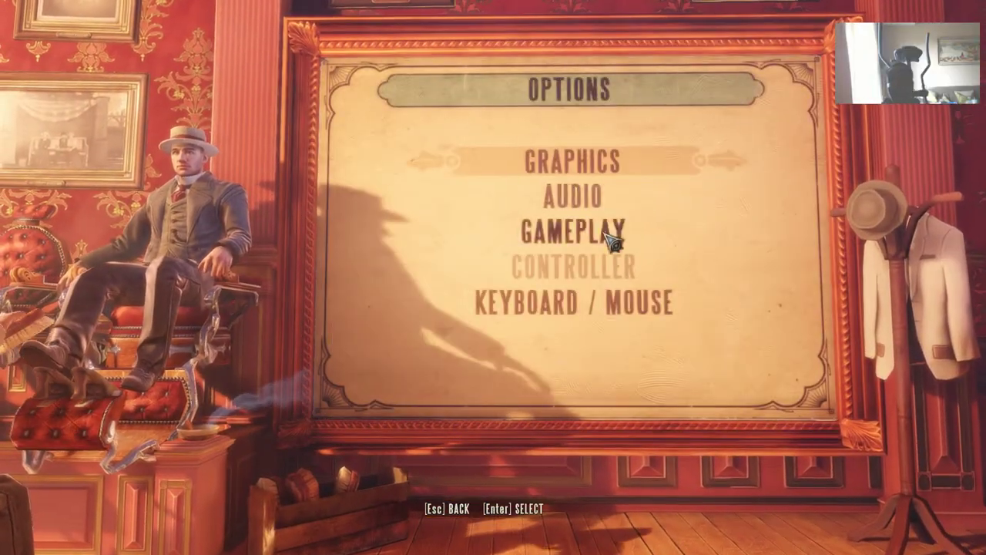
- Scroll through BioShock Infinite's Graphics options, then back out to the main menu
{"action": "left_click", "coordinate": [595, 174]}
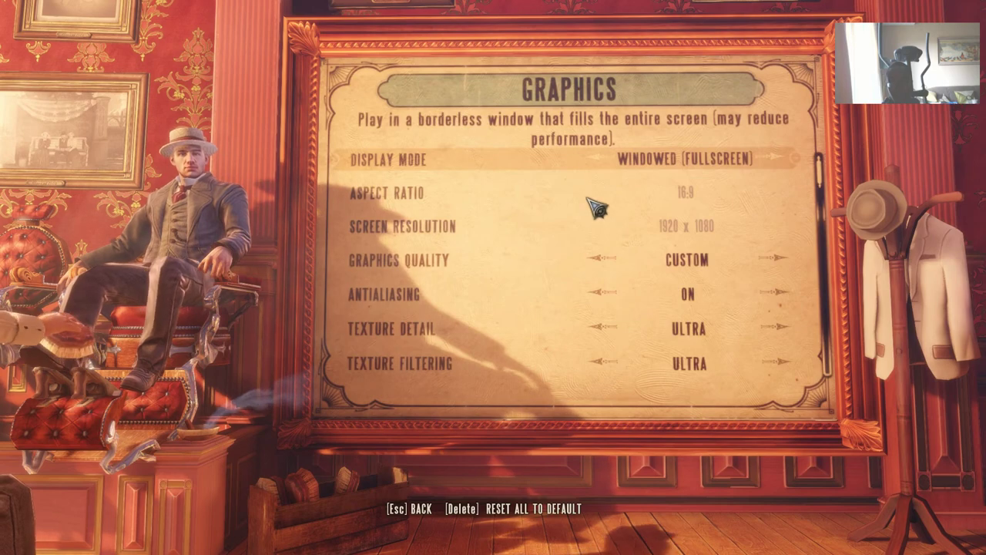
{"action": "scroll", "coordinate": [630, 208], "scroll_direction": "down", "scroll_amount": 5}
{"action": "scroll", "coordinate": [630, 203], "scroll_direction": "down", "scroll_amount": 8}
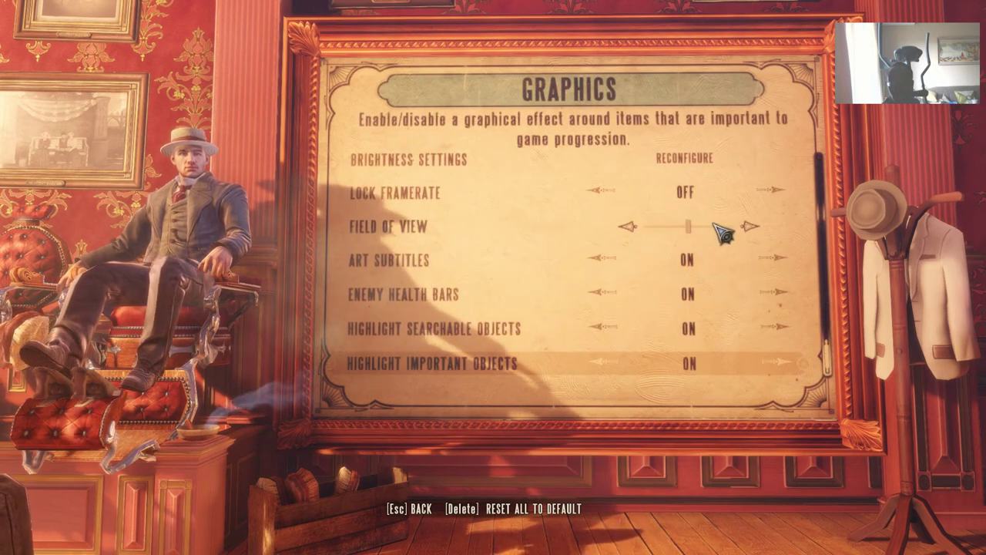
{"action": "scroll", "coordinate": [707, 235], "scroll_direction": "up", "scroll_amount": 15}
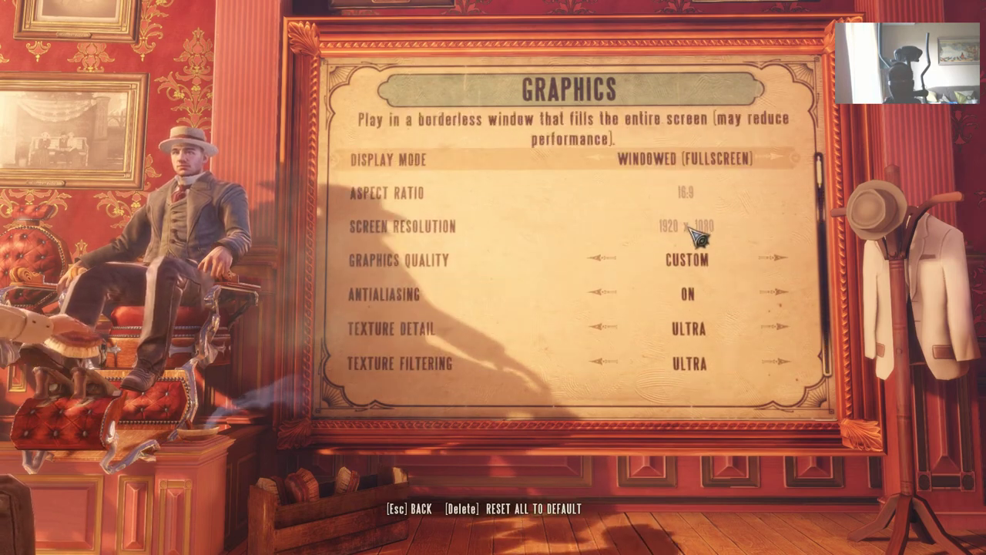
{"action": "scroll", "coordinate": [710, 230], "scroll_direction": "down", "scroll_amount": 11}
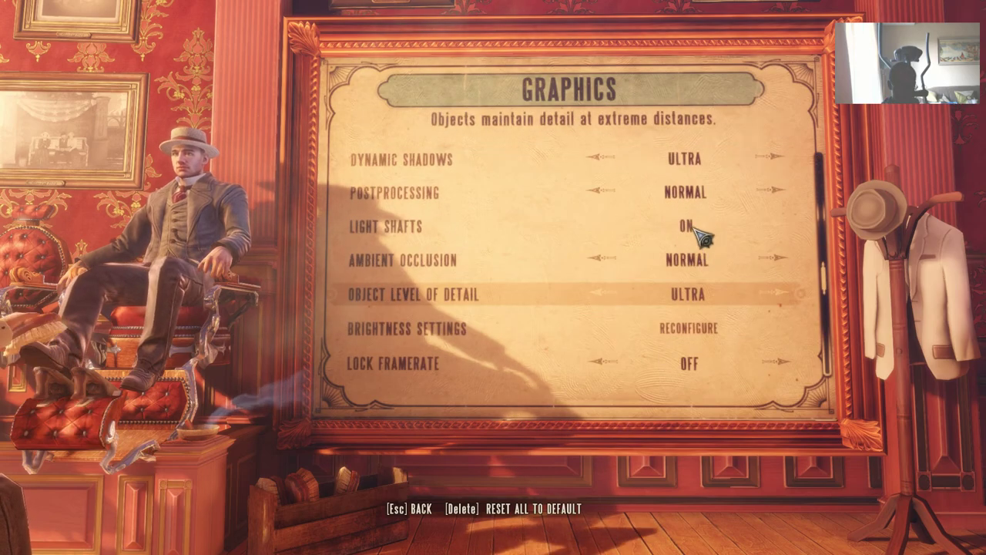
{"action": "key", "text": "Escape"}
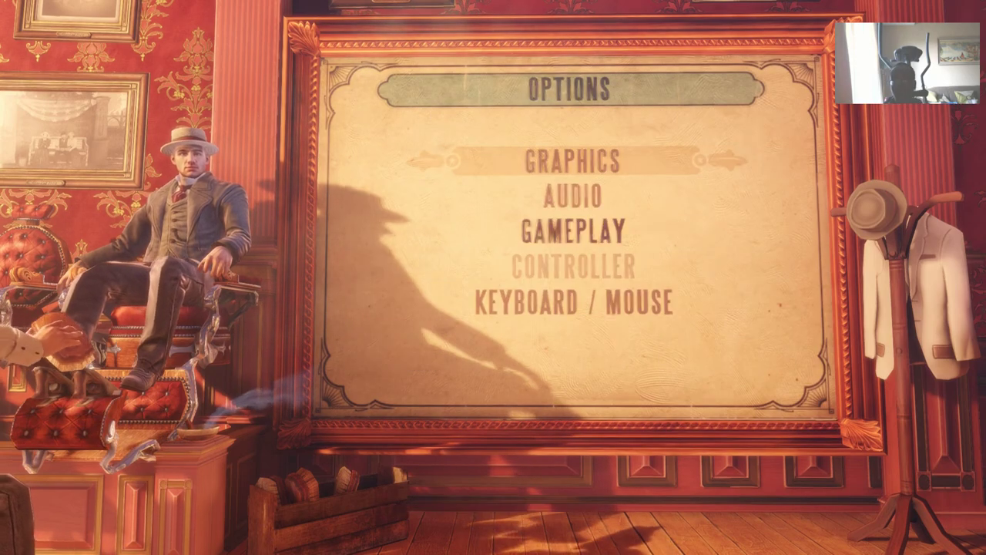
{"action": "key", "text": "Escape"}
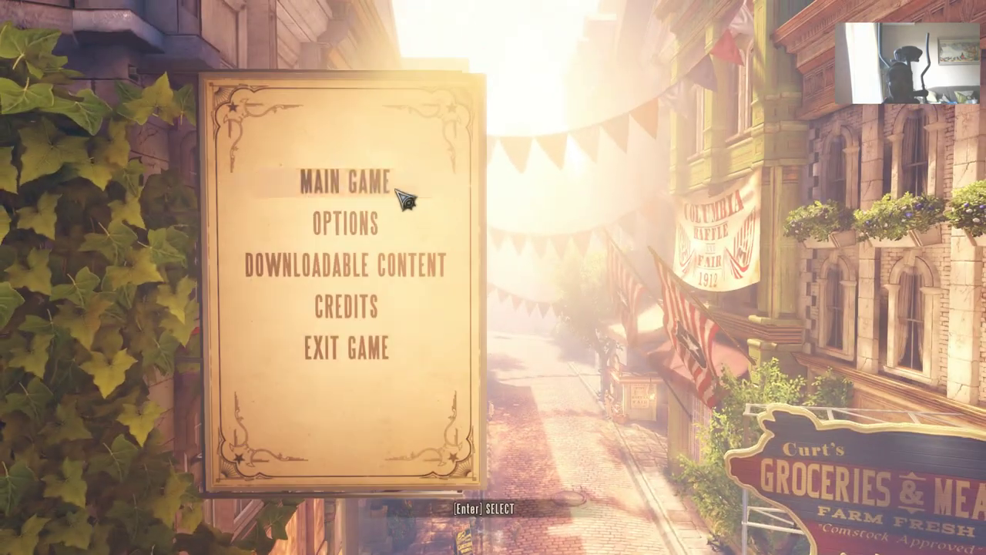
- Choose Main Game, then Continue to load the last save
{"action": "left_click", "coordinate": [400, 193]}
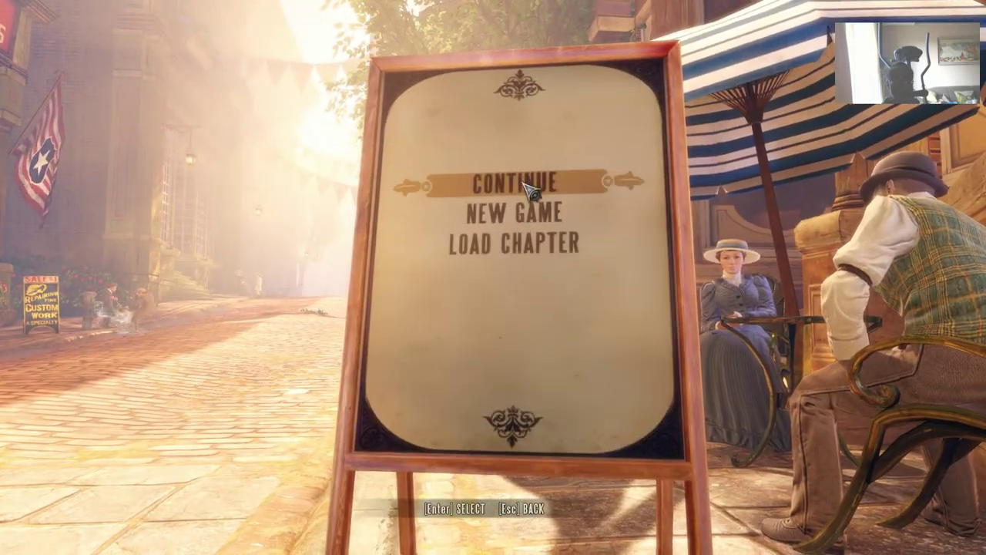
{"action": "left_click", "coordinate": [530, 185]}
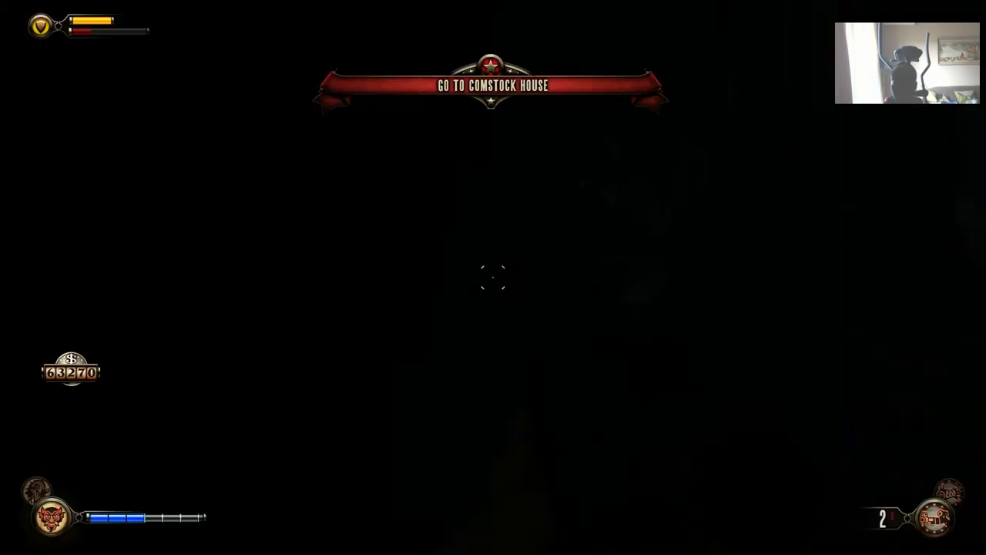
- Walk through the arch and across the bridge, switching to the sniper rifle
{"action": "key", "text": "w"}
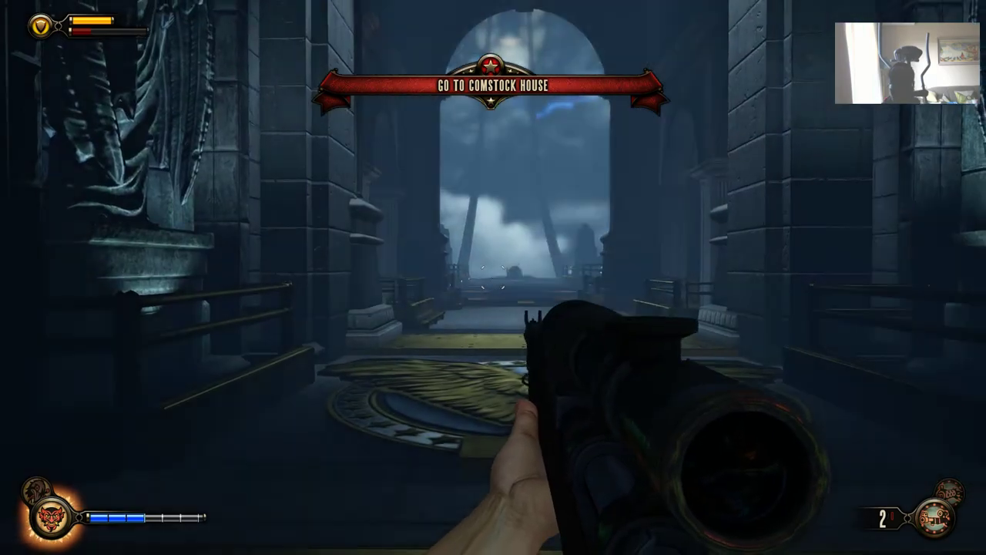
{"action": "key", "text": "w"}
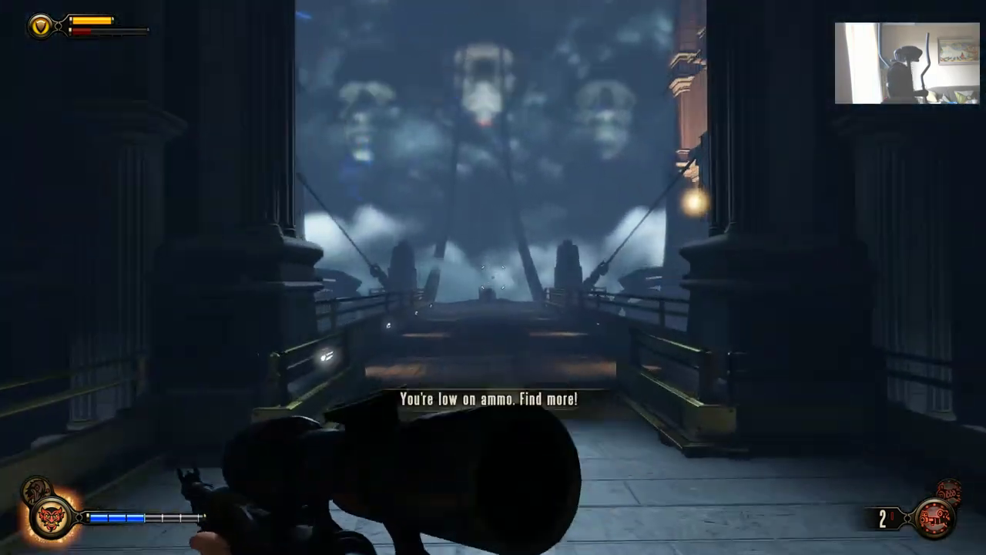
{"action": "scroll", "coordinate": [493, 277], "scroll_direction": "down", "scroll_amount": 1}
{"action": "key", "text": "w"}
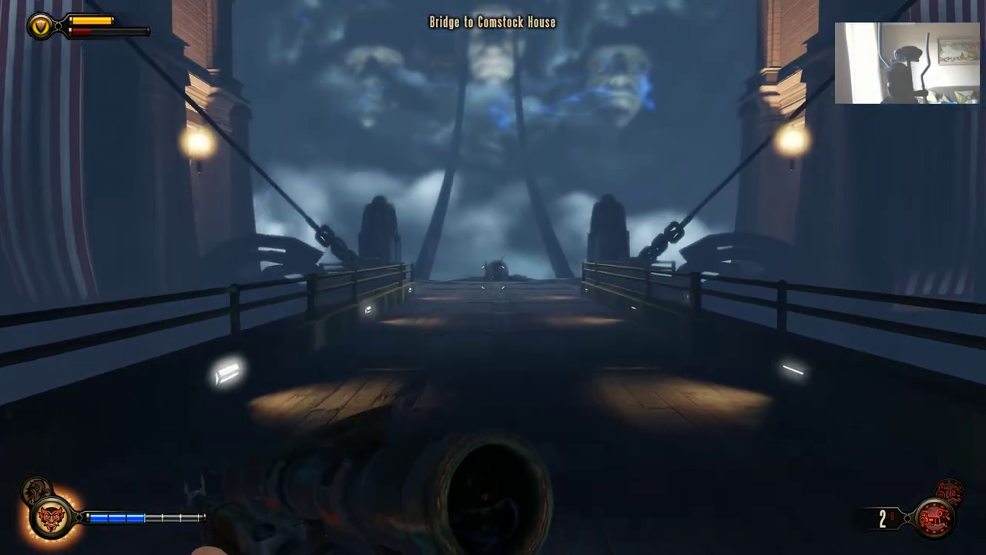
{"action": "key", "text": "w"}
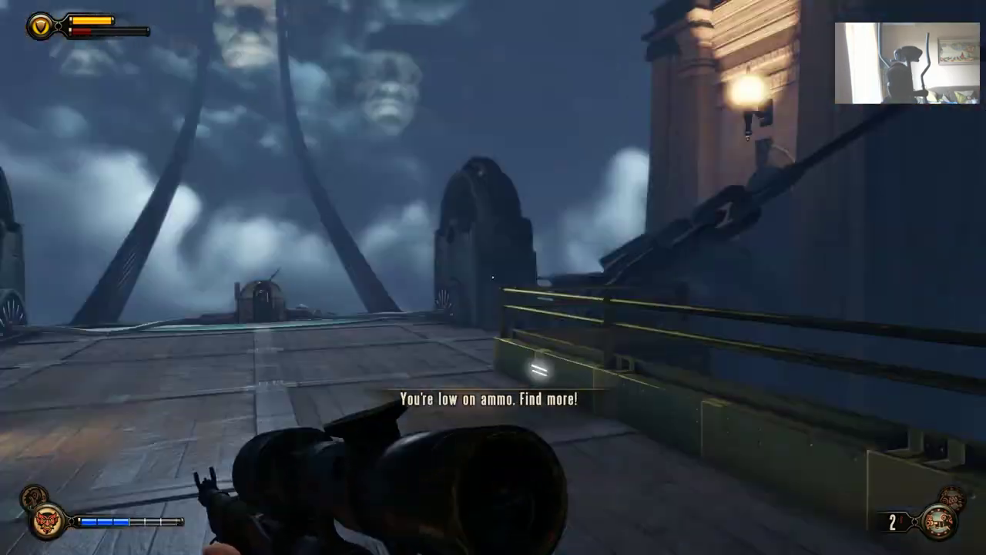
{"action": "key", "text": "w"}
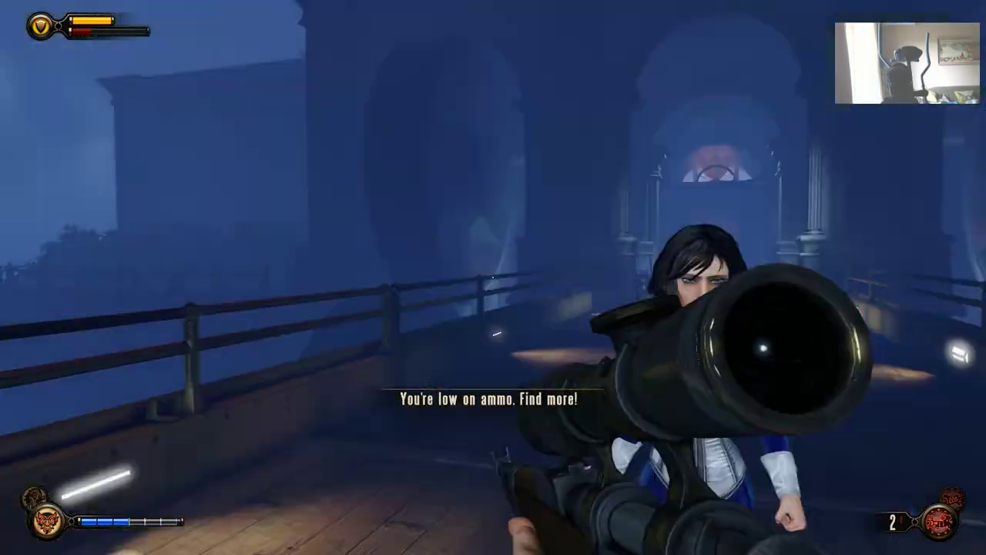
{"action": "key", "text": "w"}
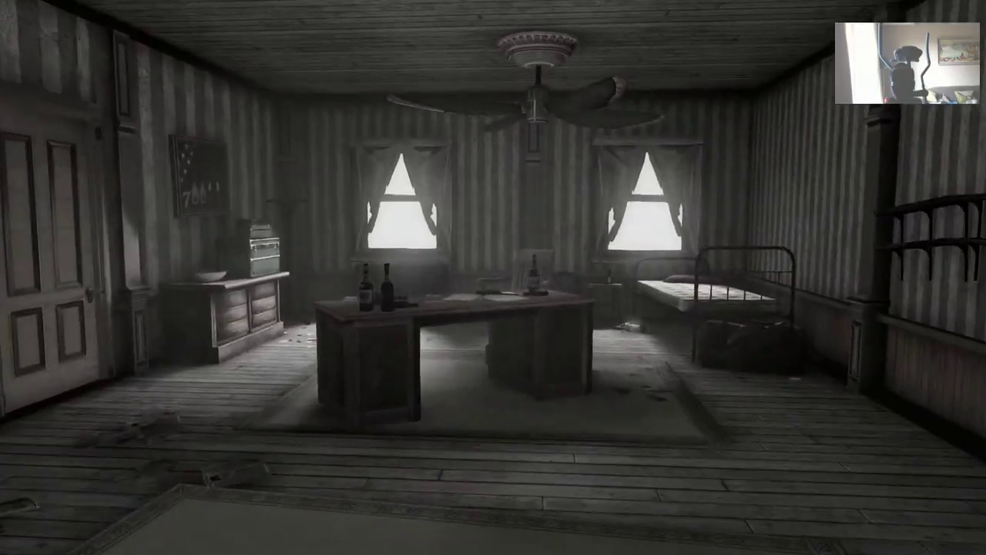
- Walk up to the office's wooden door and press F to push it open
{"action": "key", "text": "w"}
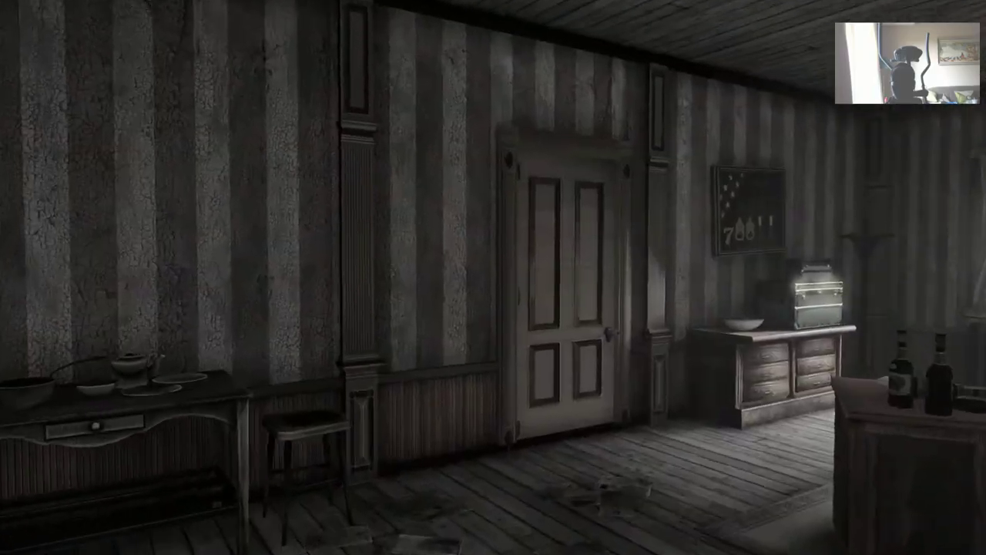
{"action": "key", "text": "f"}
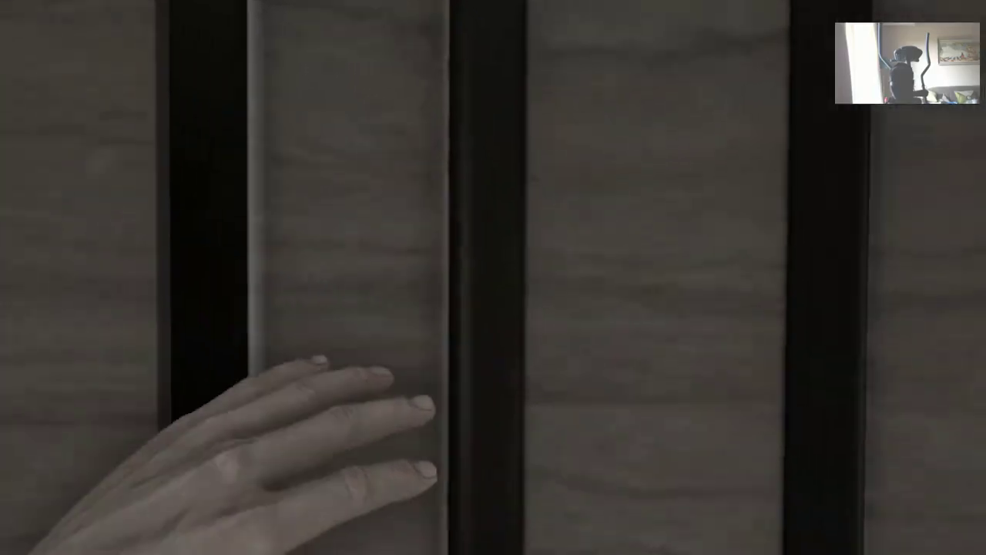